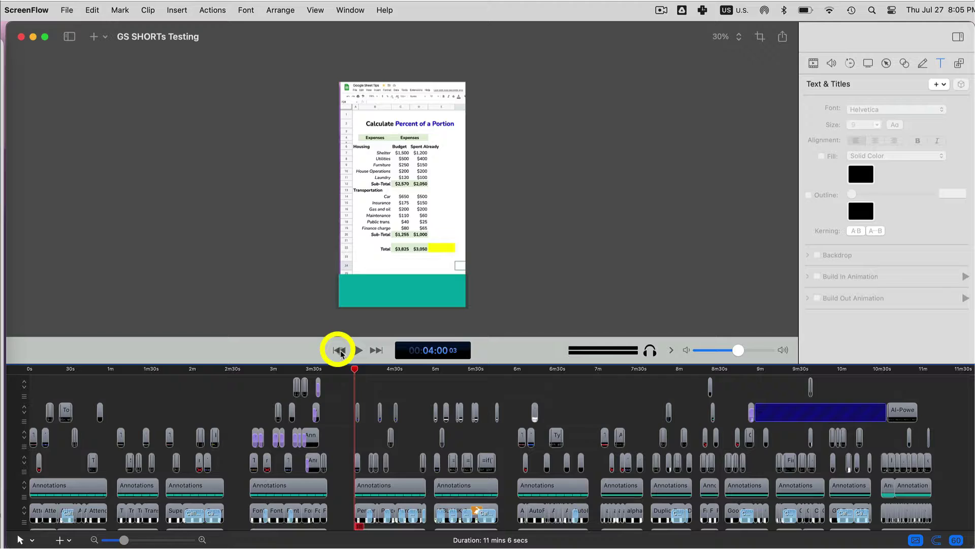
- Check the project's start and end frames, then put the playhead at about four minutes
click(339, 350)
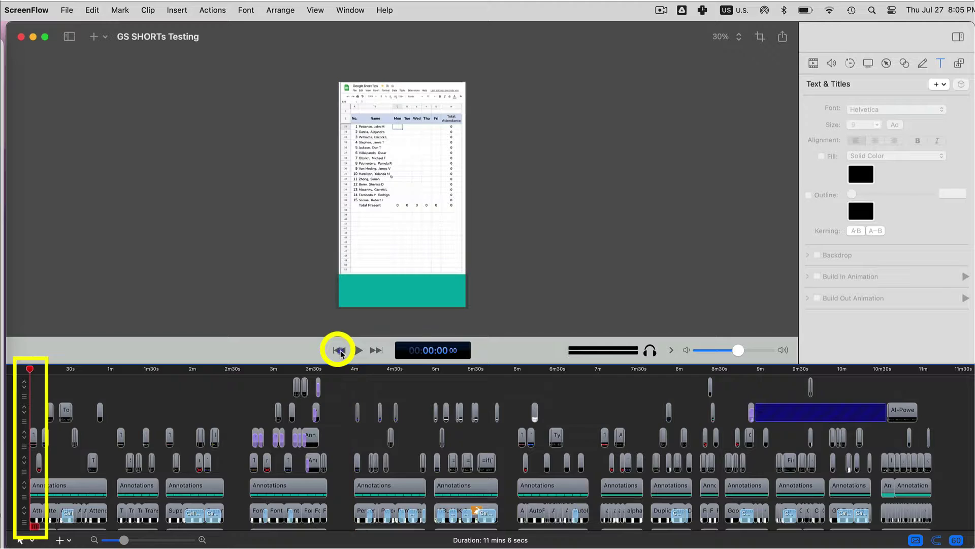
click(378, 351)
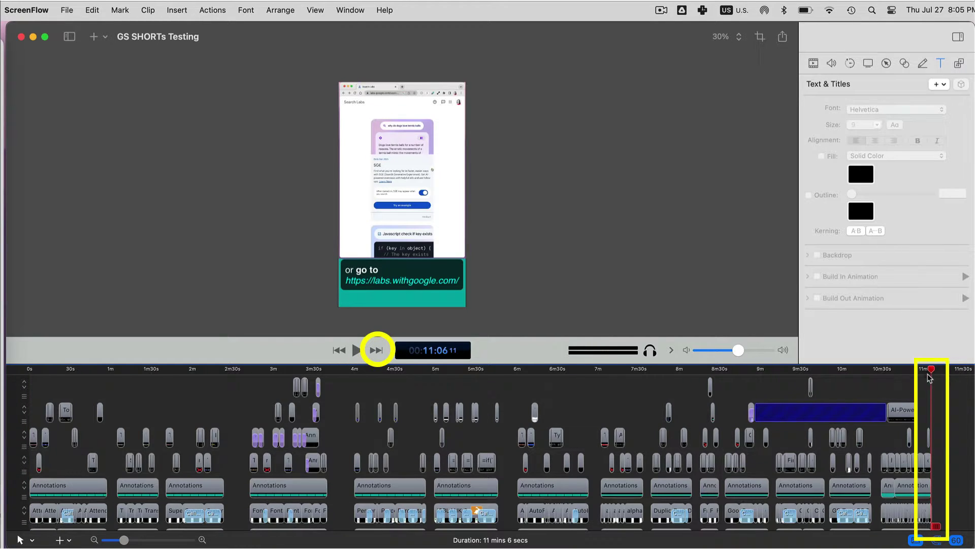
click(354, 371)
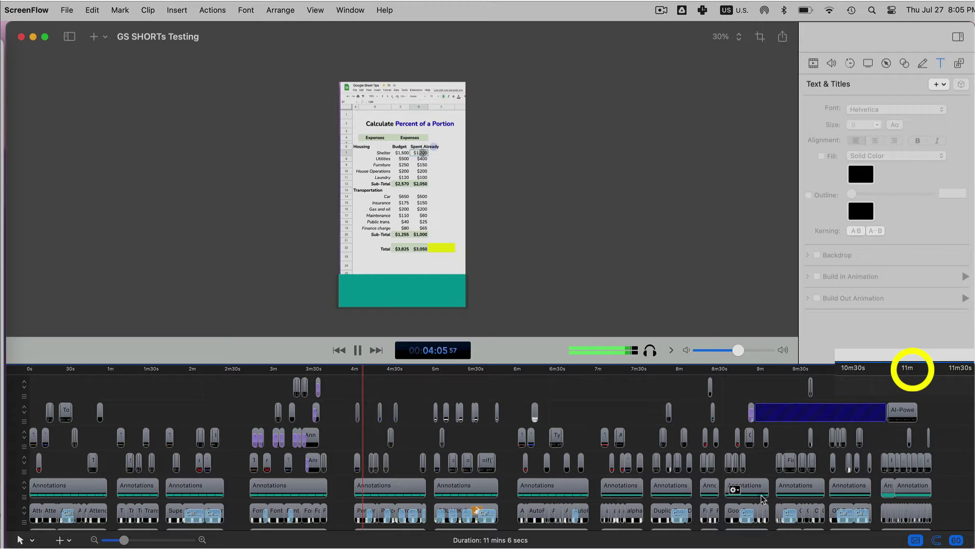
- Stop playback by jumping to the end, then return the playhead to about 4:04
click(378, 352)
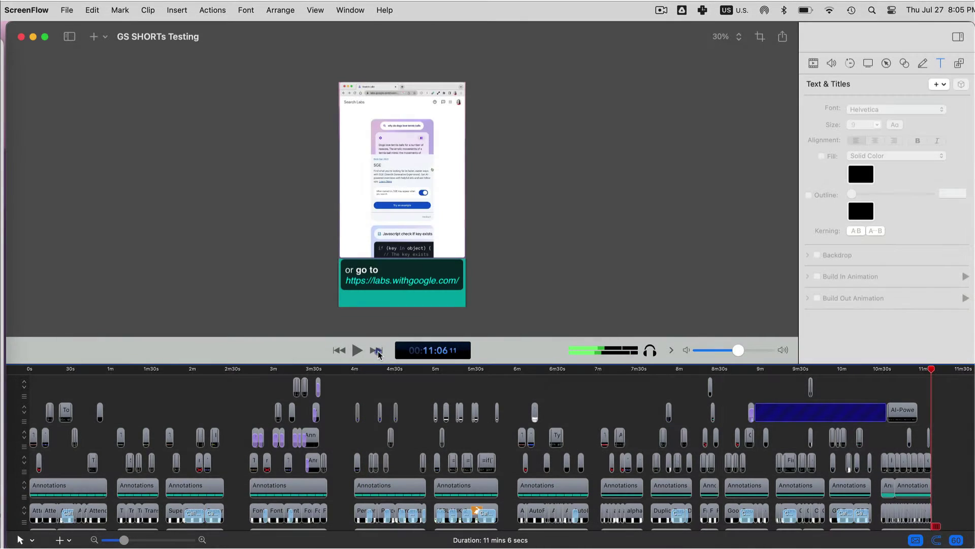
click(356, 369)
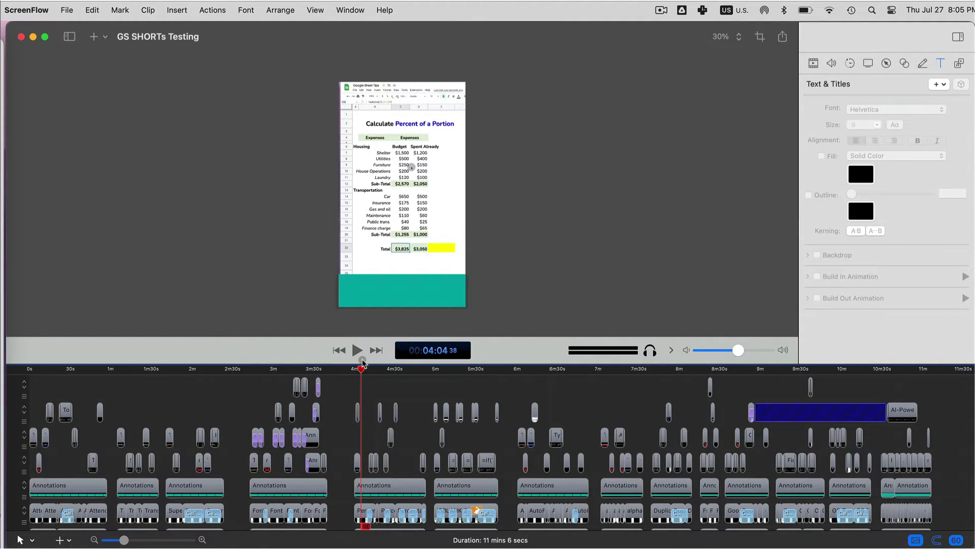
- Shuttle forward from the four-minute mark at increasing speed with repeated L presses
key(l)
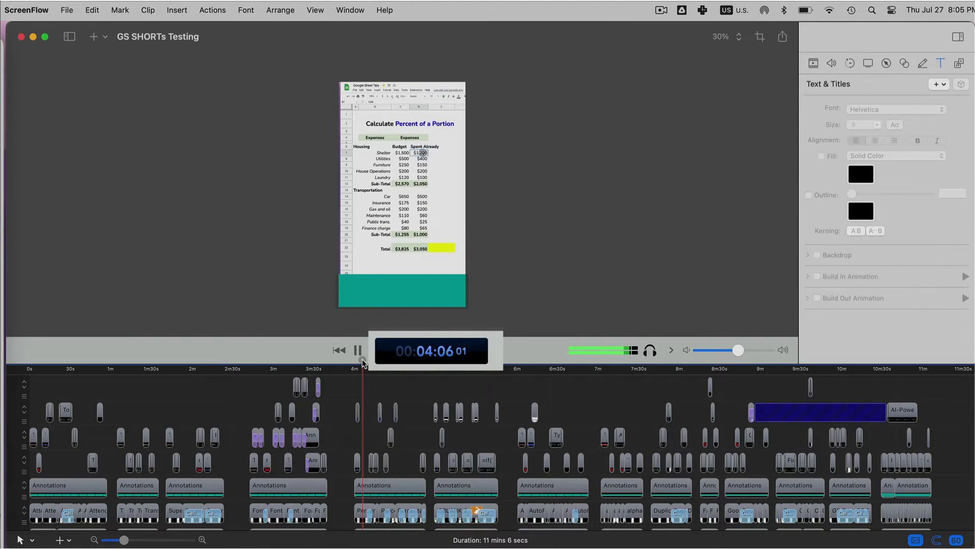
key(l)
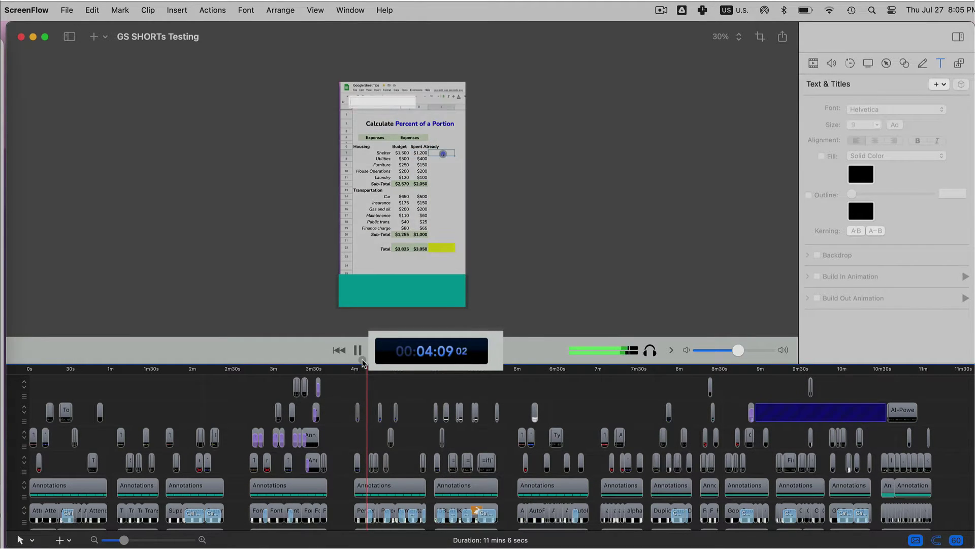
key(l)
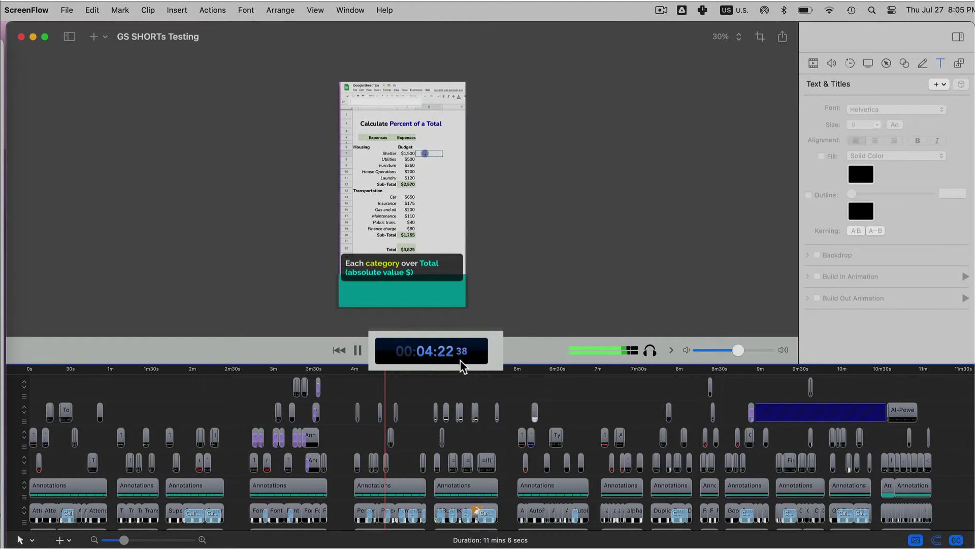
key(l)
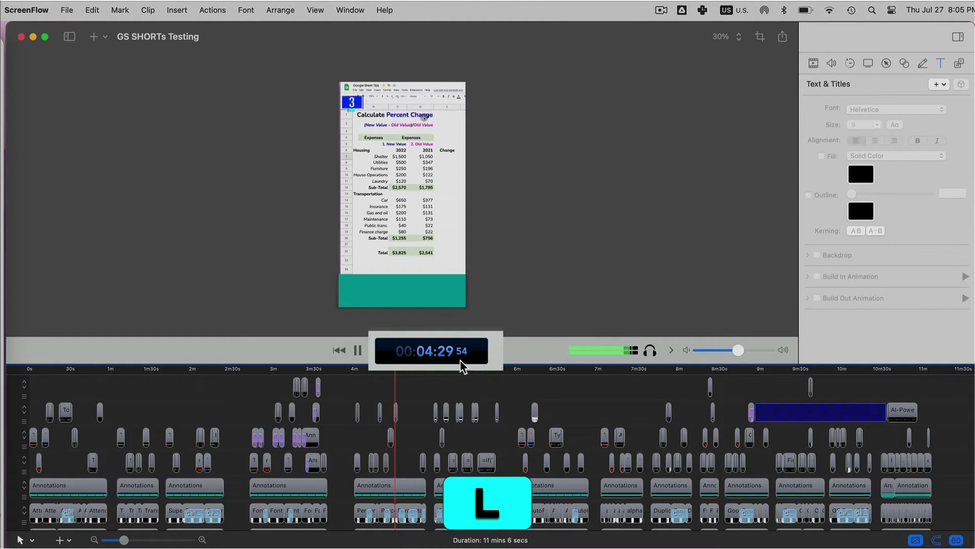
- Pause, resume and speed up again, stopping at 4:50 on the 50.53% Percent Change result
key(space)
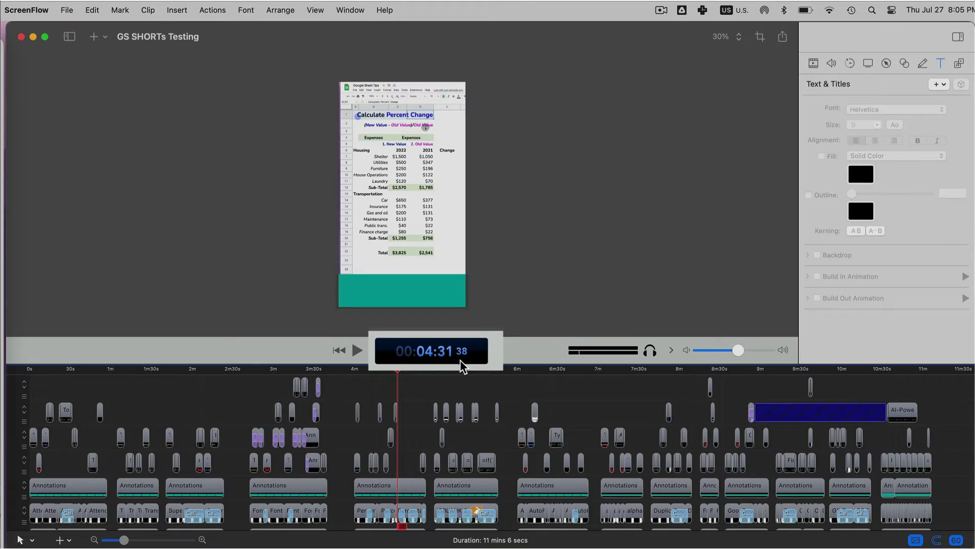
key(space)
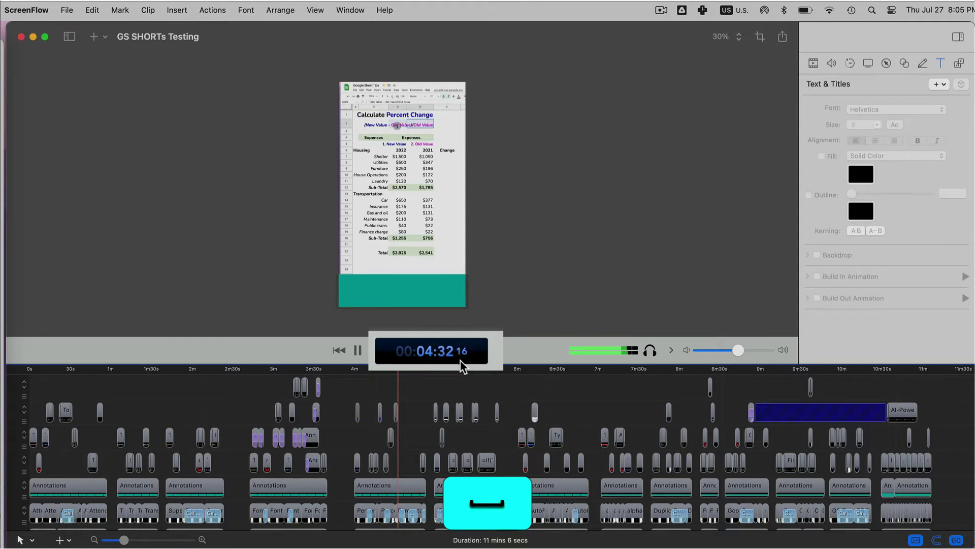
key(l)
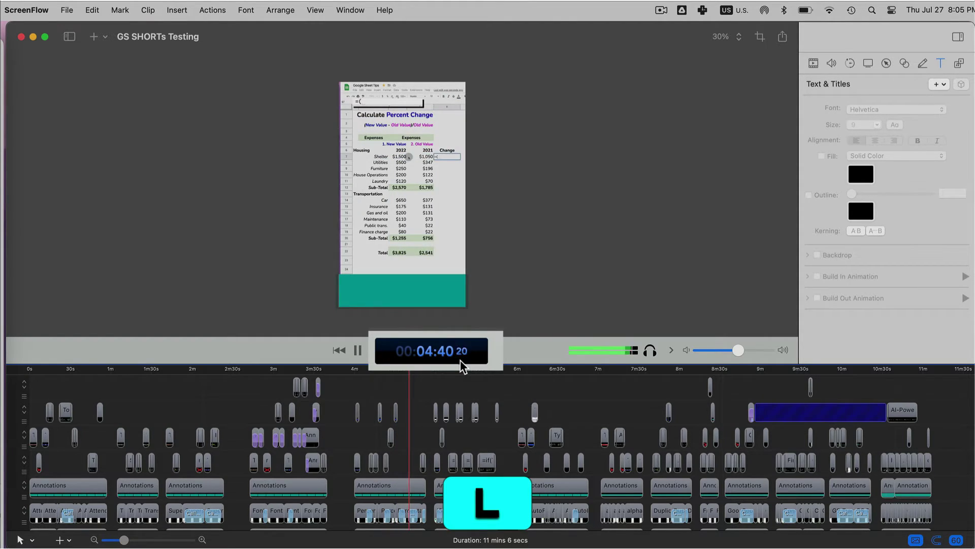
key(space)
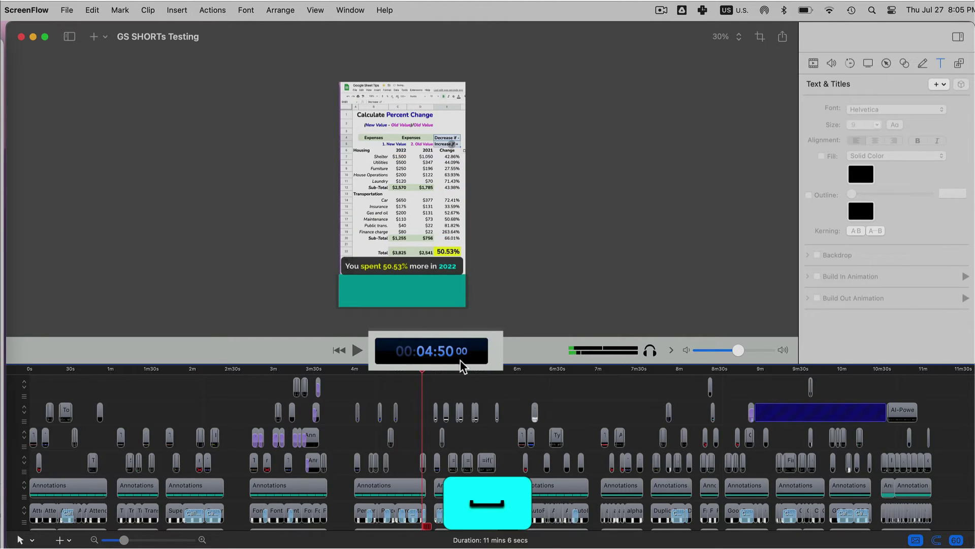
- Shuttle the Percent Change section in reverse, then forward, then in reverse to about 4:36
key(j)
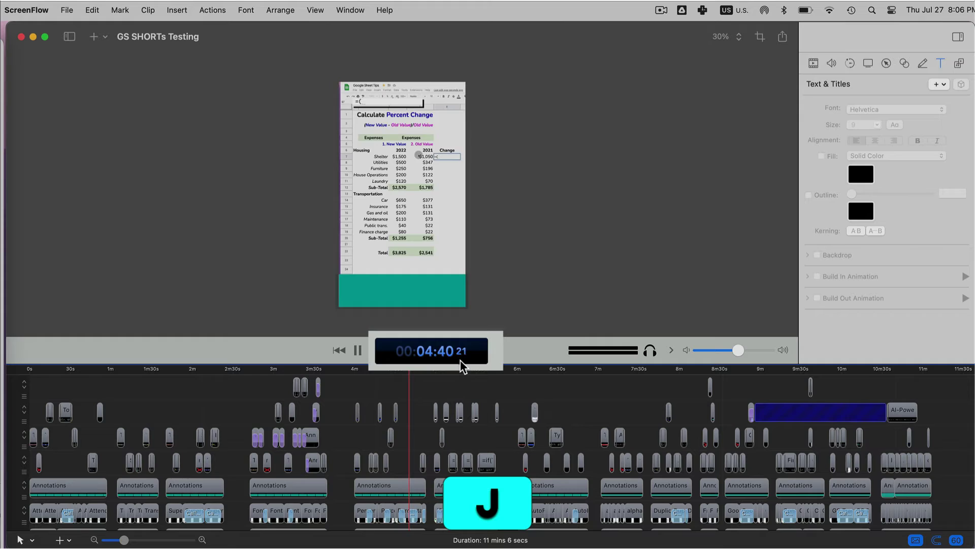
key(l)
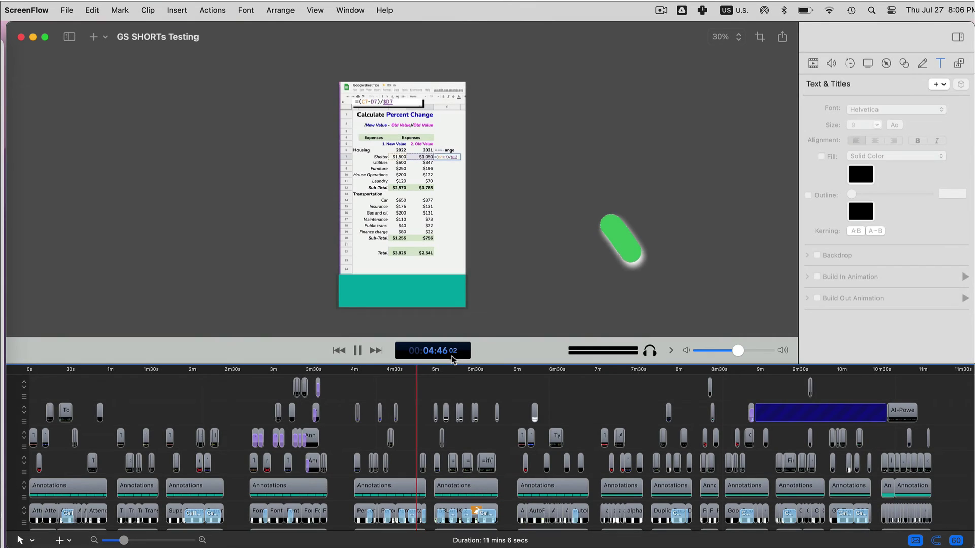
key(j)
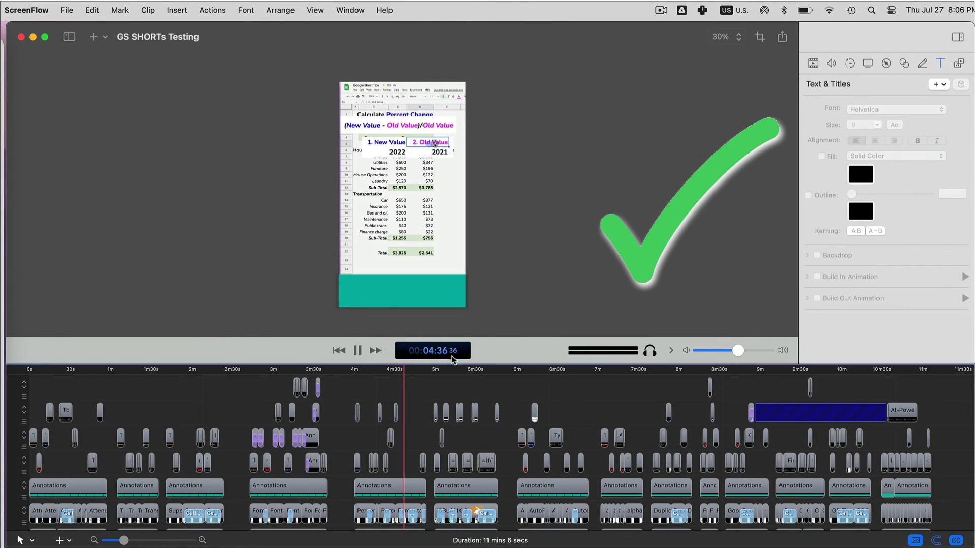